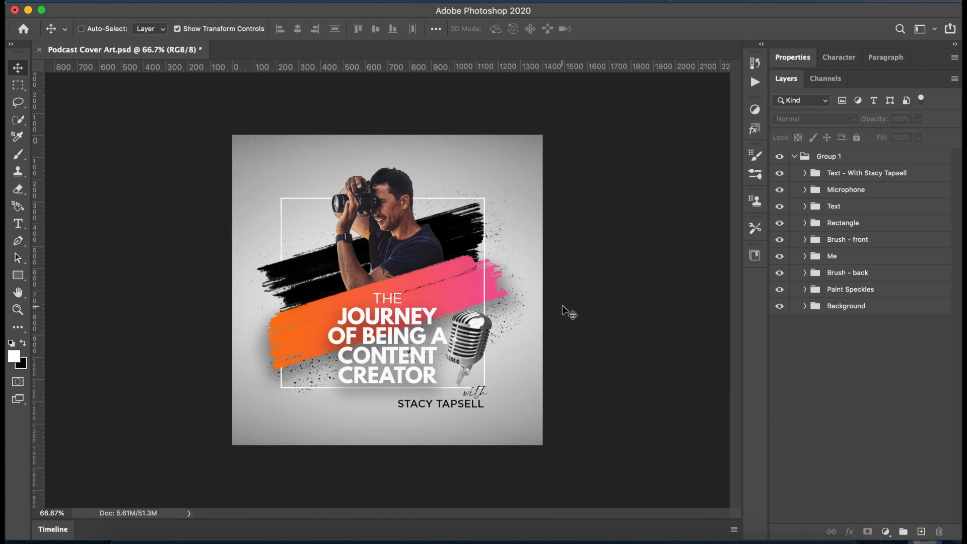
Hide the existing Rectangle 1 layer inside the Rectangle group and add a new empty layer above it
{"action": "left_click", "coordinate": [857, 224]}
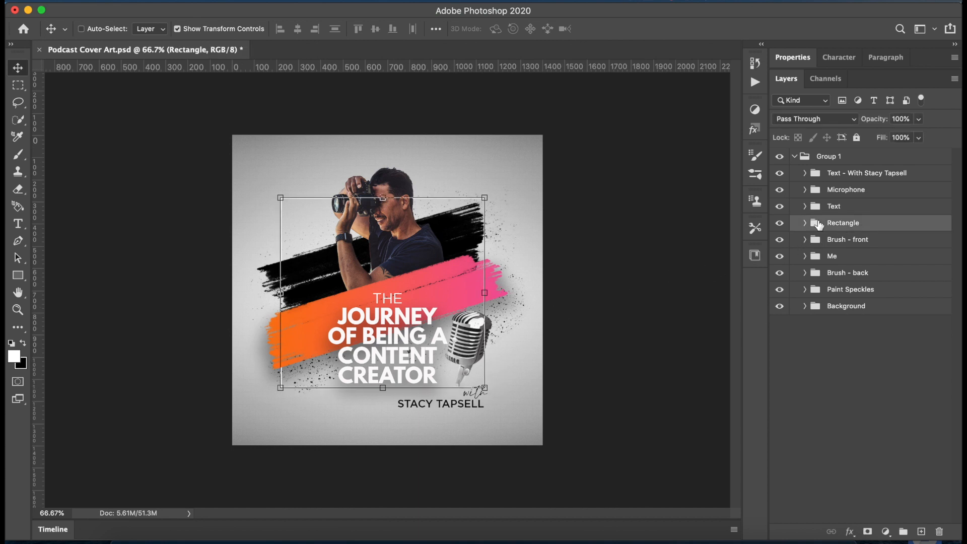
{"action": "left_click", "coordinate": [805, 222]}
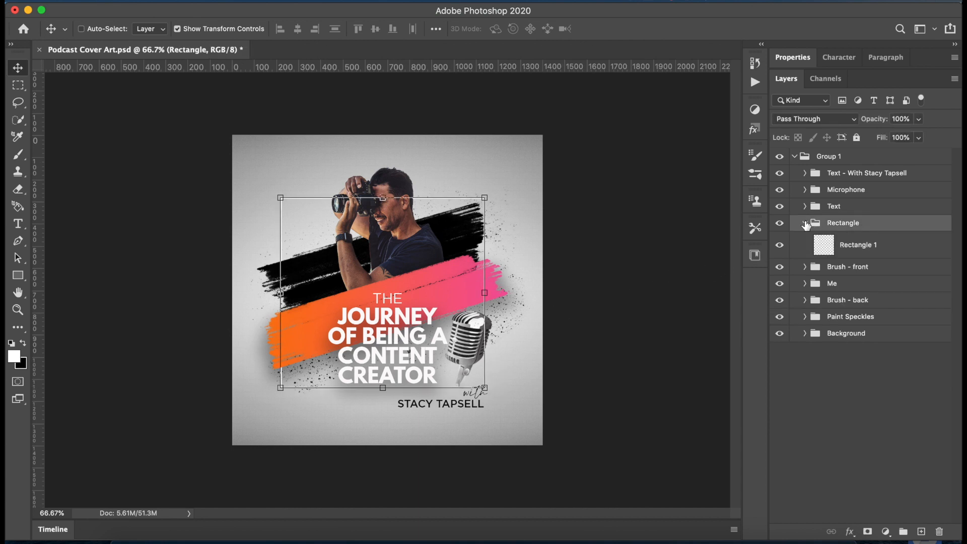
{"action": "left_click", "coordinate": [895, 250]}
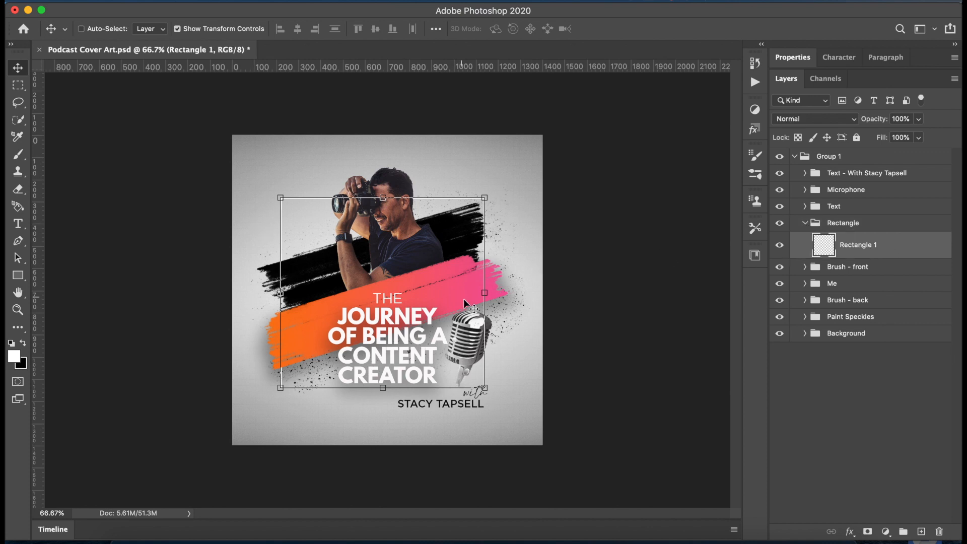
{"action": "left_click", "coordinate": [780, 246]}
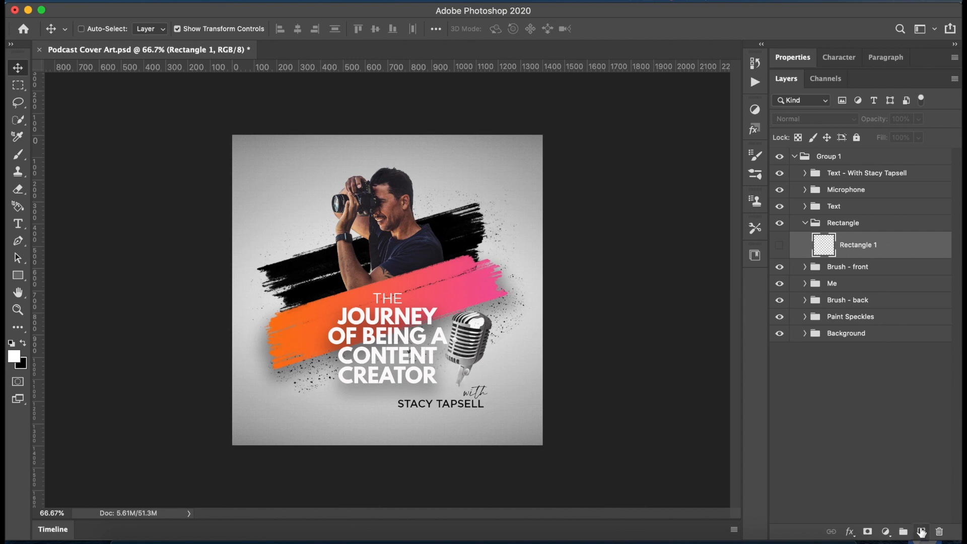
{"action": "left_click", "coordinate": [921, 532]}
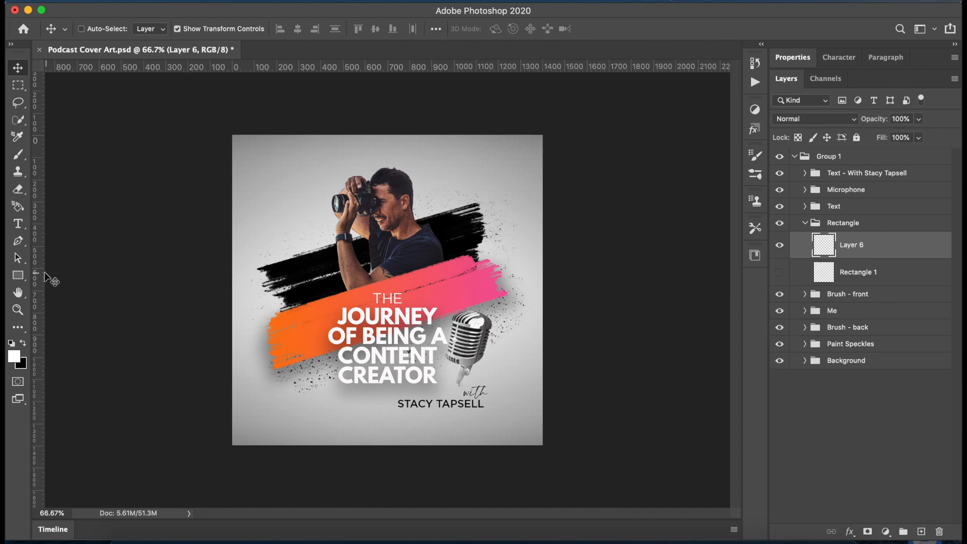
Draw a white-filled rectangle shape about 930 by 804 px around the man and the title text
{"action": "left_click", "coordinate": [18, 275]}
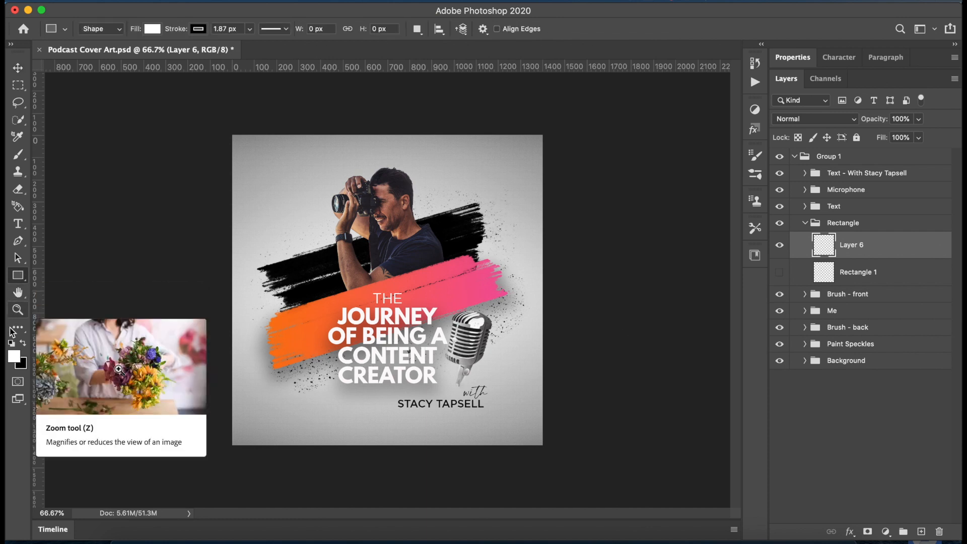
{"action": "left_click", "coordinate": [14, 359]}
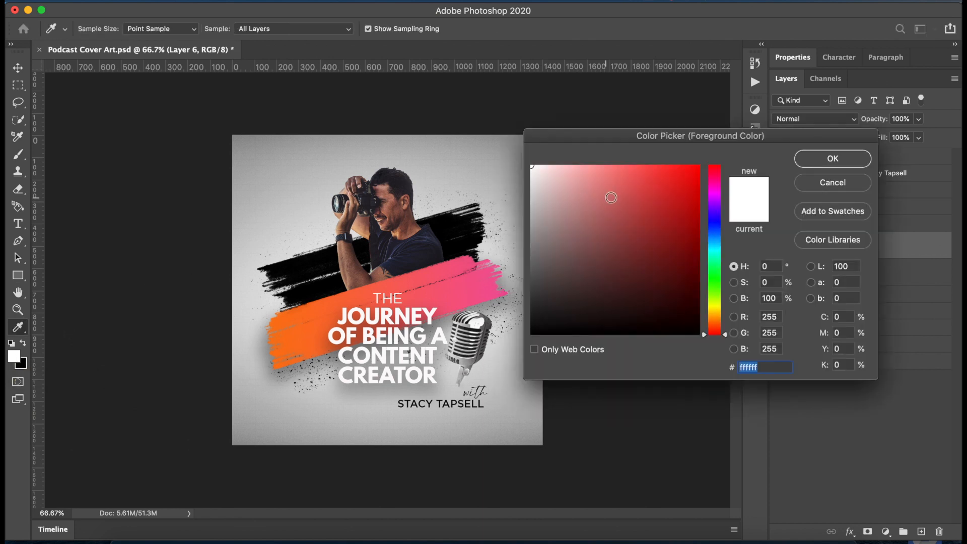
{"action": "left_click", "coordinate": [824, 165]}
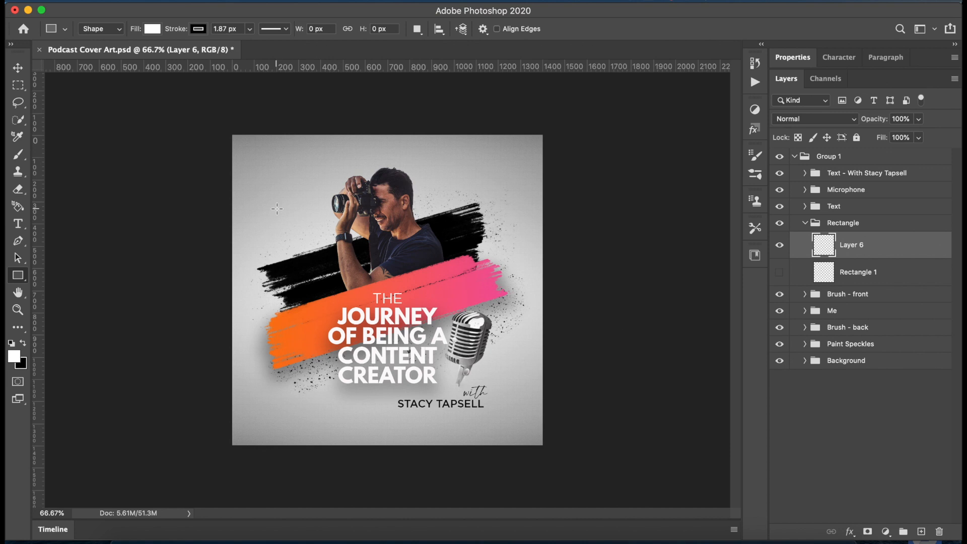
{"action": "left_click_drag", "start_coordinate": [277, 206], "coordinate": [482, 384]}
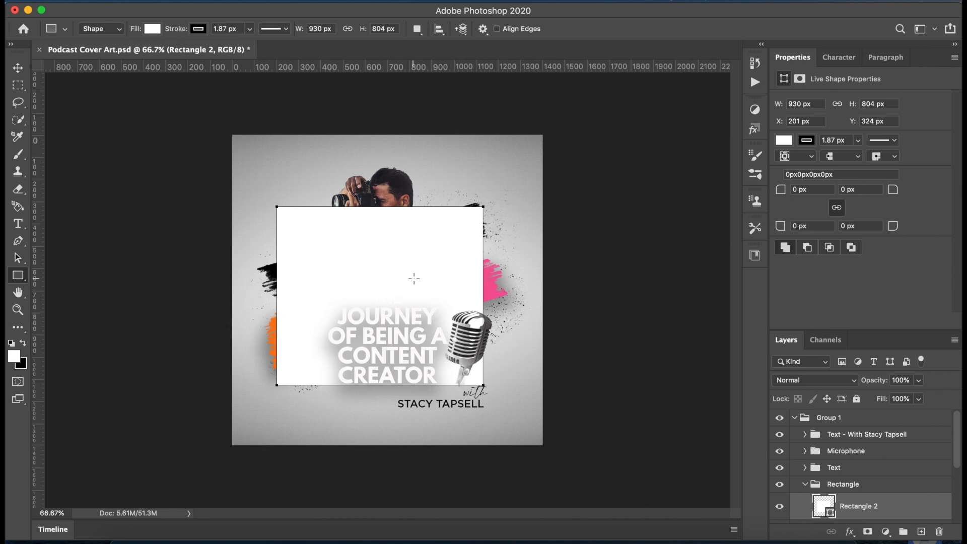
Remove the new rectangle's fill and set its stroke to solid white
{"action": "left_click", "coordinate": [784, 140]}
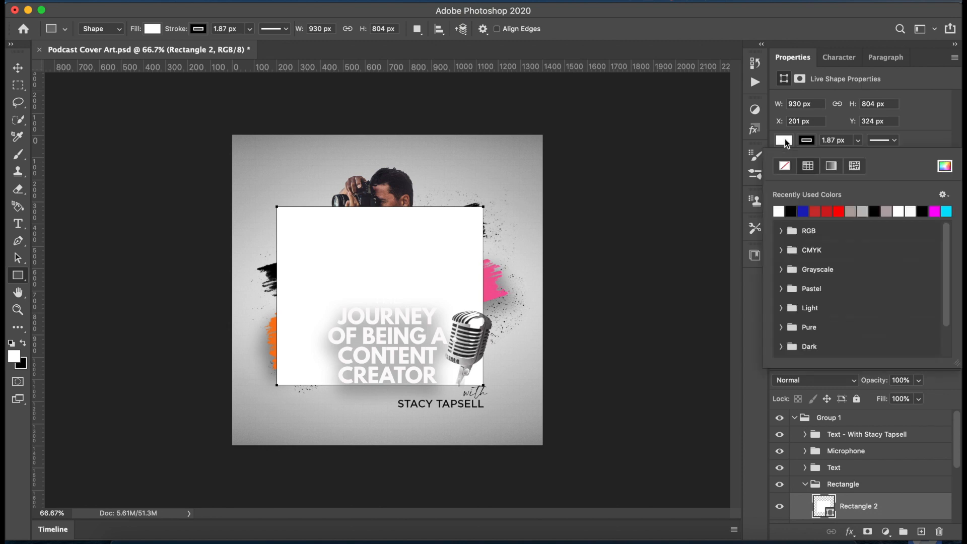
{"action": "left_click", "coordinate": [784, 166]}
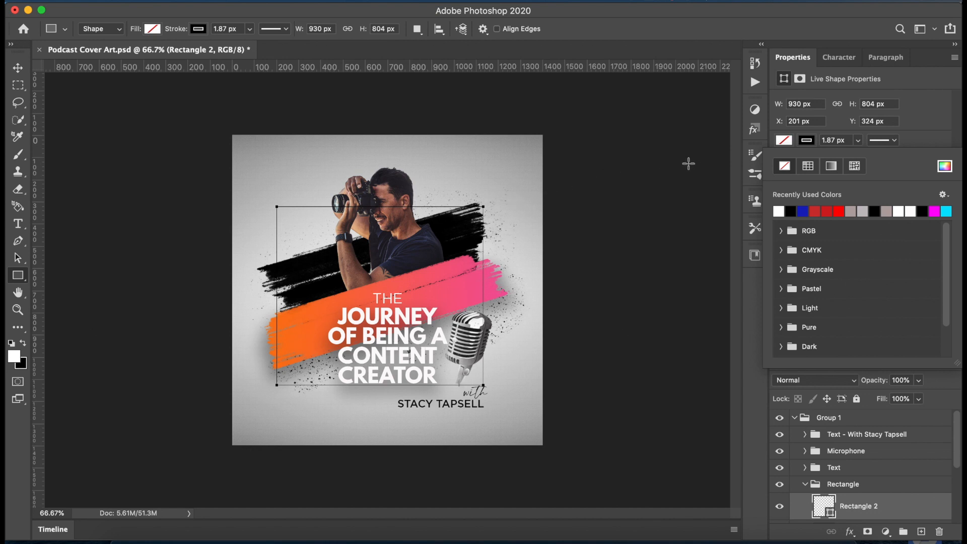
{"action": "left_click", "coordinate": [806, 140]}
{"action": "left_click", "coordinate": [943, 167]}
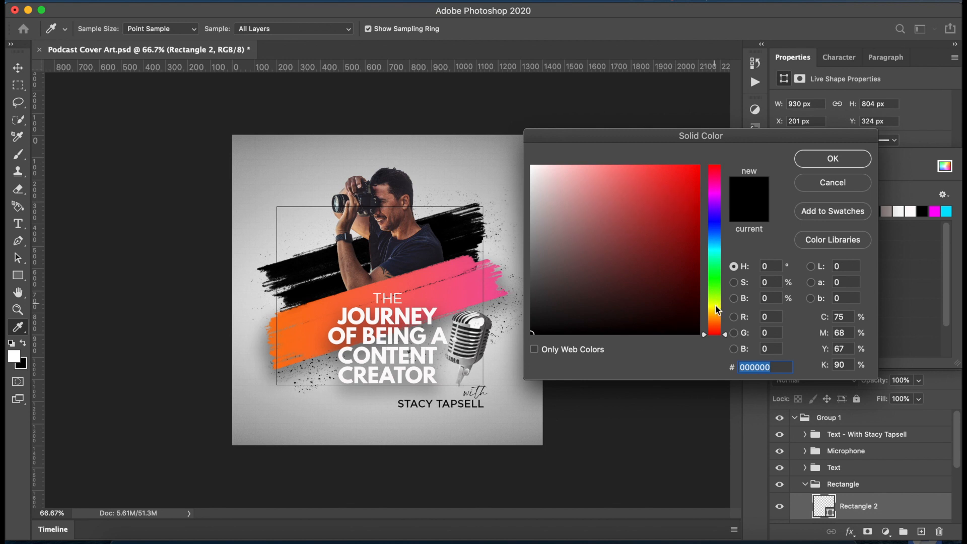
{"action": "mouse_move", "coordinate": [717, 325]}
{"action": "left_mouse_down"}
{"action": "mouse_move", "coordinate": [716, 196]}
{"action": "mouse_move", "coordinate": [715, 335]}
{"action": "left_mouse_up"}
{"action": "left_click", "coordinate": [815, 180]}
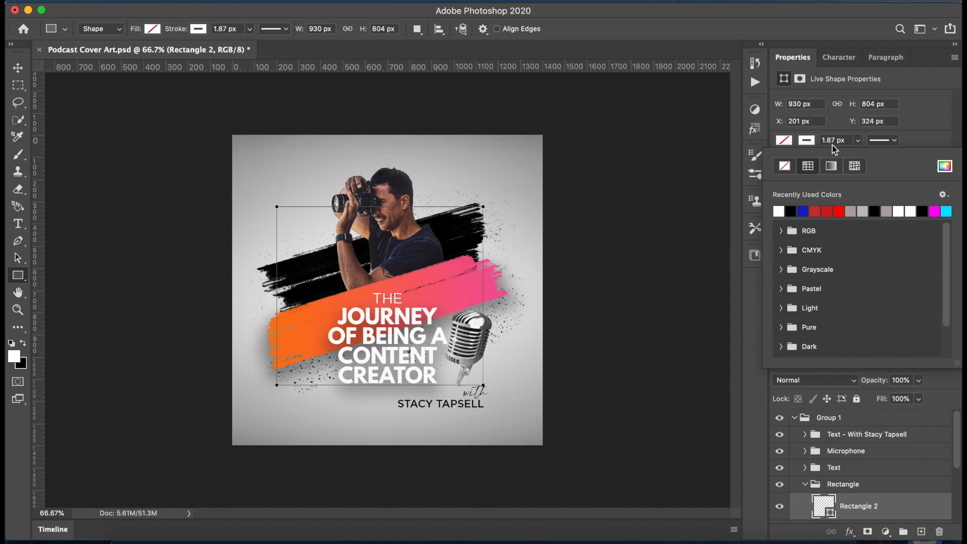
Set the new rectangle's stroke width to 4.68 px and check the outline with the shape deselected
{"action": "left_click", "coordinate": [857, 142]}
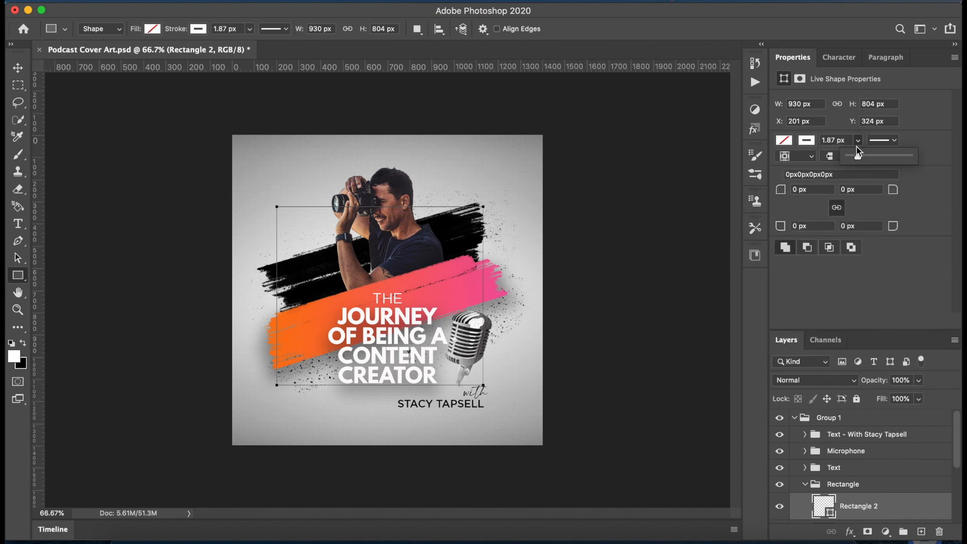
{"action": "left_click_drag", "start_coordinate": [857, 156], "coordinate": [859, 156]}
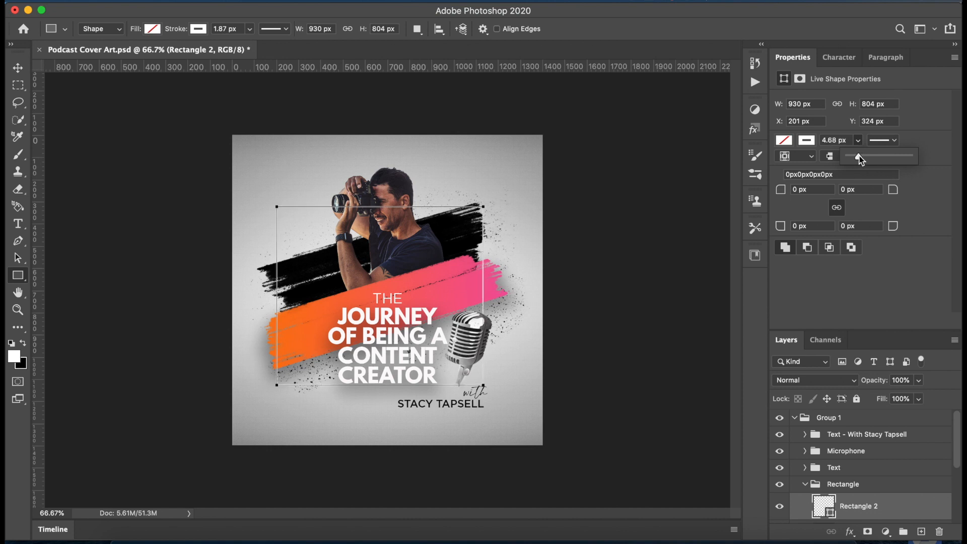
{"action": "left_click", "coordinate": [859, 142]}
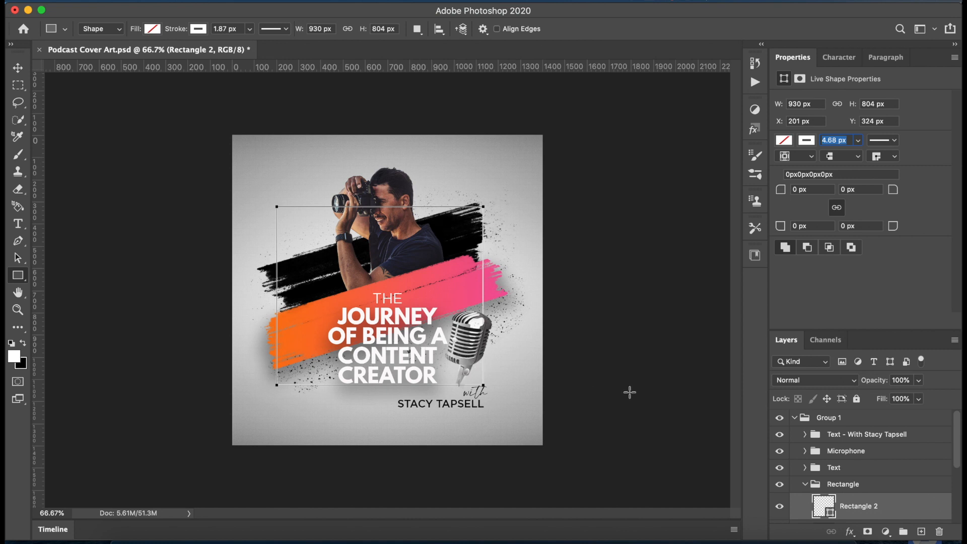
{"action": "scroll", "coordinate": [883, 455], "scroll_direction": "down", "scroll_amount": 4}
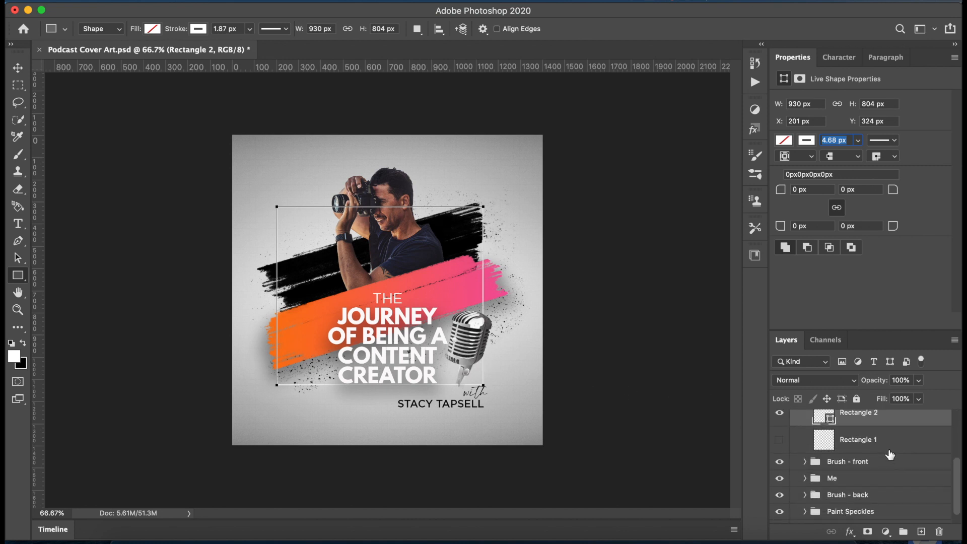
{"action": "left_click", "coordinate": [895, 447]}
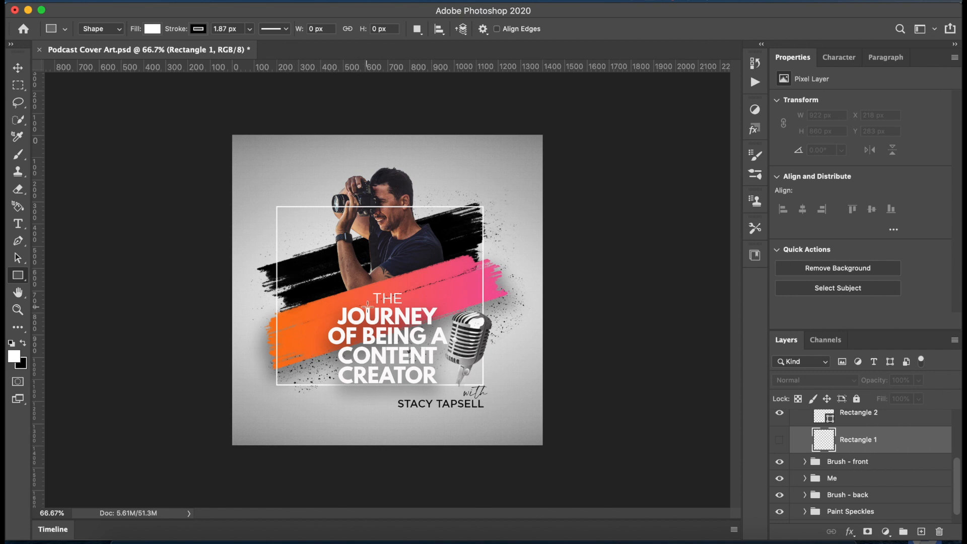
{"action": "scroll", "coordinate": [844, 459], "scroll_direction": "up", "scroll_amount": 1}
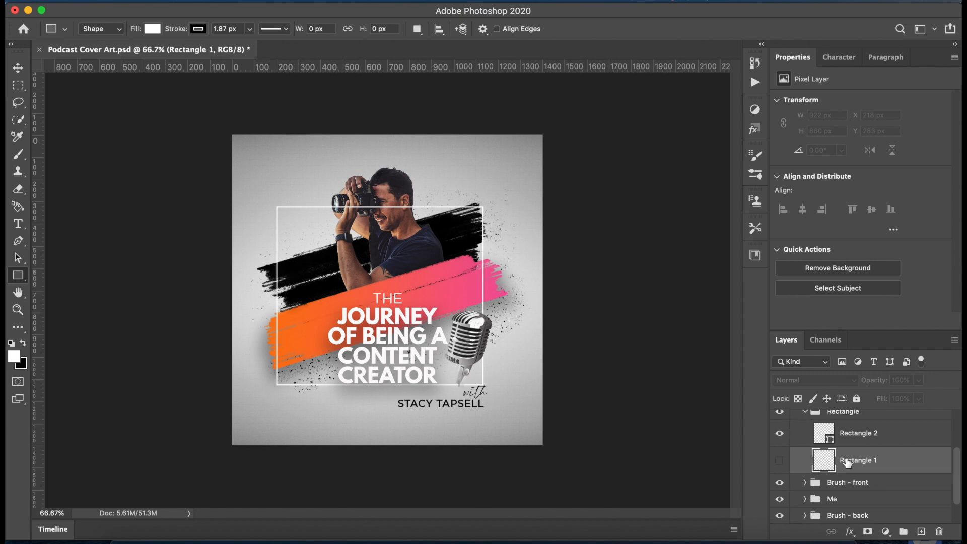
{"action": "left_click", "coordinate": [893, 437]}
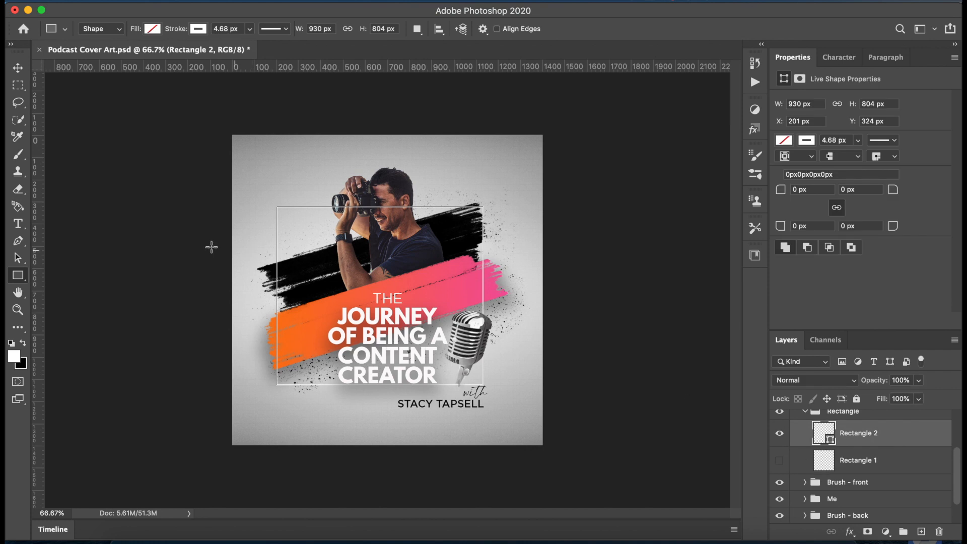
Rasterize the Rectangle 2 shape and, with the Eraser at size 90, erase its left edge over the orange brush stroke
{"action": "left_click", "coordinate": [17, 191]}
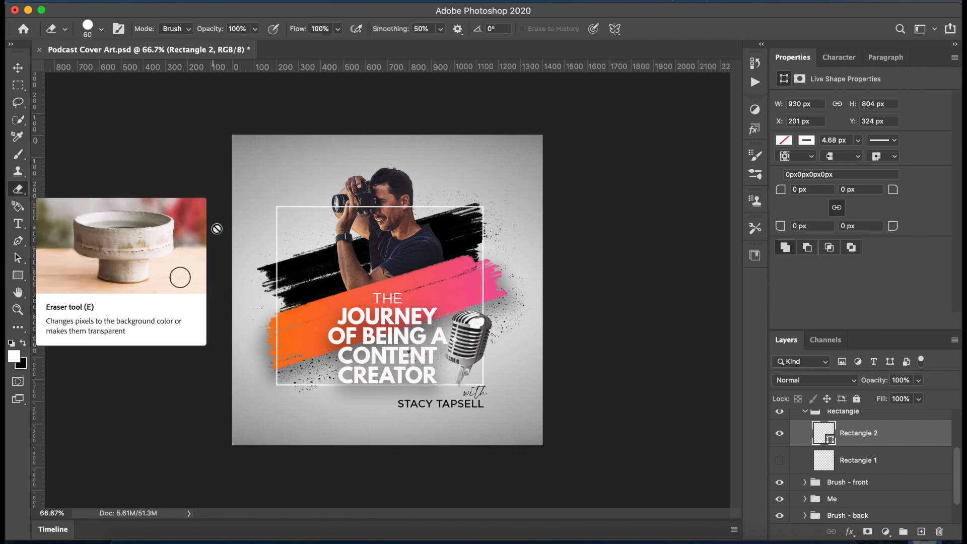
{"action": "left_click", "coordinate": [277, 250]}
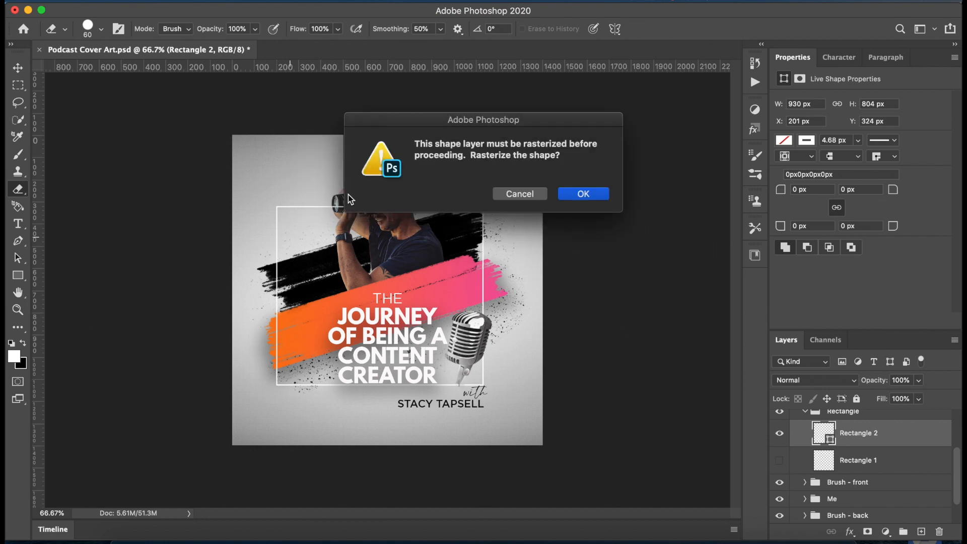
{"action": "left_click", "coordinate": [579, 193]}
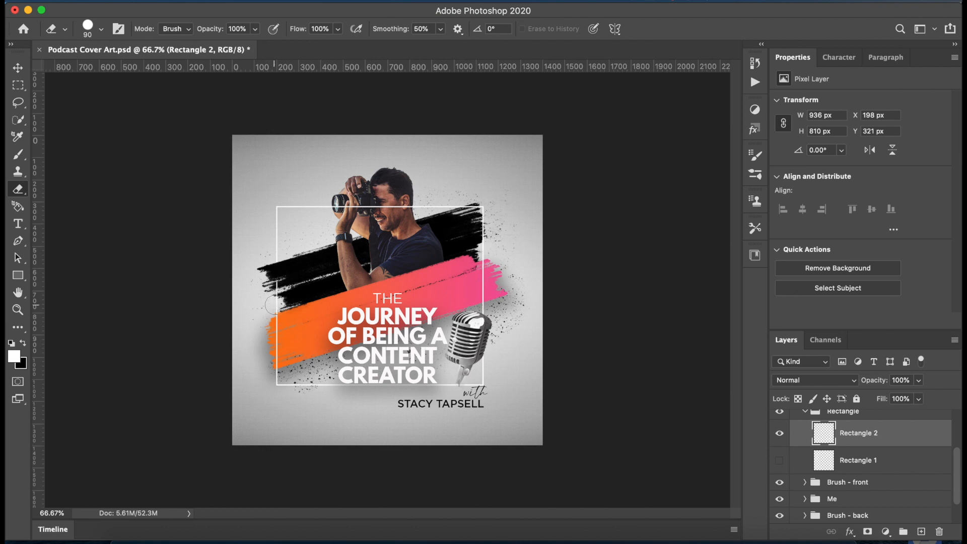
{"action": "left_click_drag", "start_coordinate": [273, 301], "coordinate": [277, 351]}
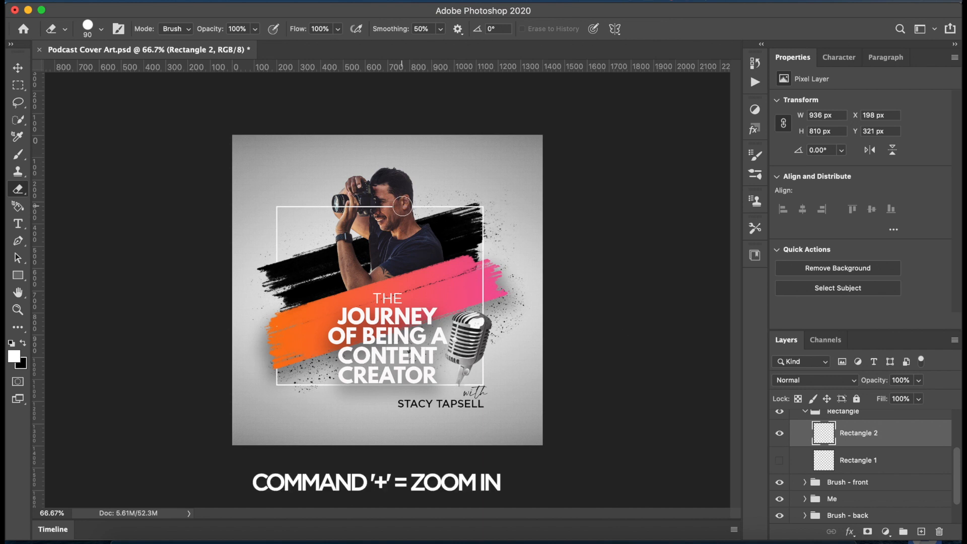
Erase the frame's upper edge where it crosses the man's face, hand and camera, and collapse the Rectangle group
{"action": "key", "text": "super+plus"}
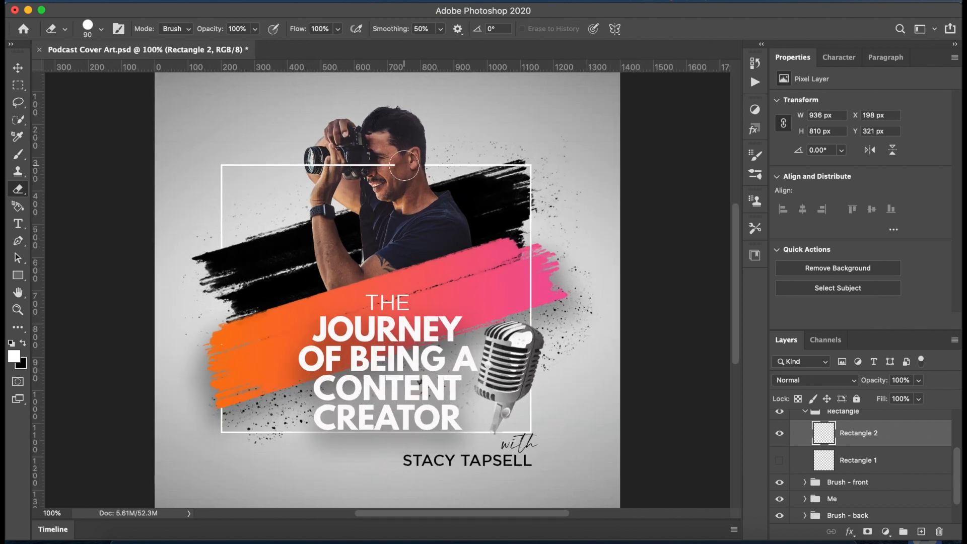
{"action": "left_click", "coordinate": [364, 164]}
{"action": "left_click", "coordinate": [340, 164]}
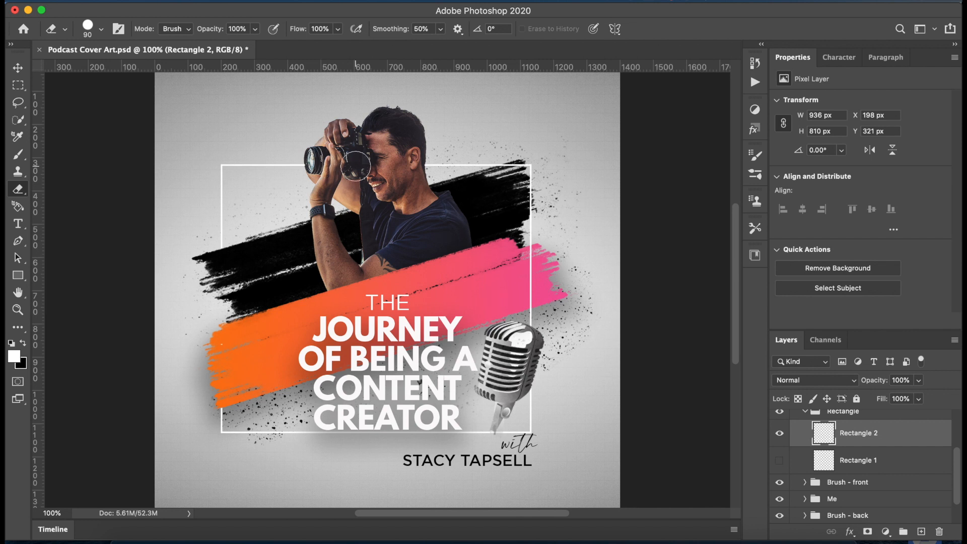
{"action": "key", "text": "super+equal"}
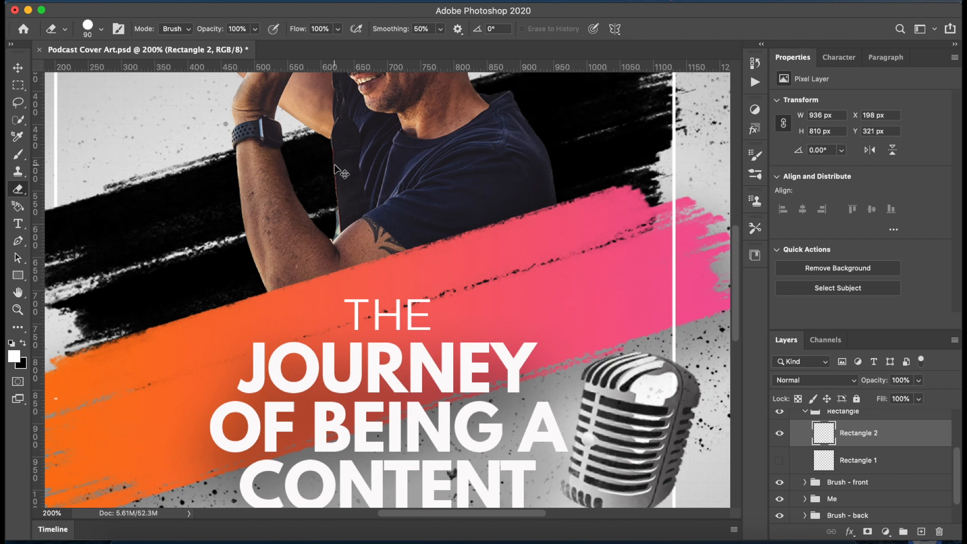
{"action": "scroll", "coordinate": [300, 222], "scroll_direction": "up", "scroll_amount": 5}
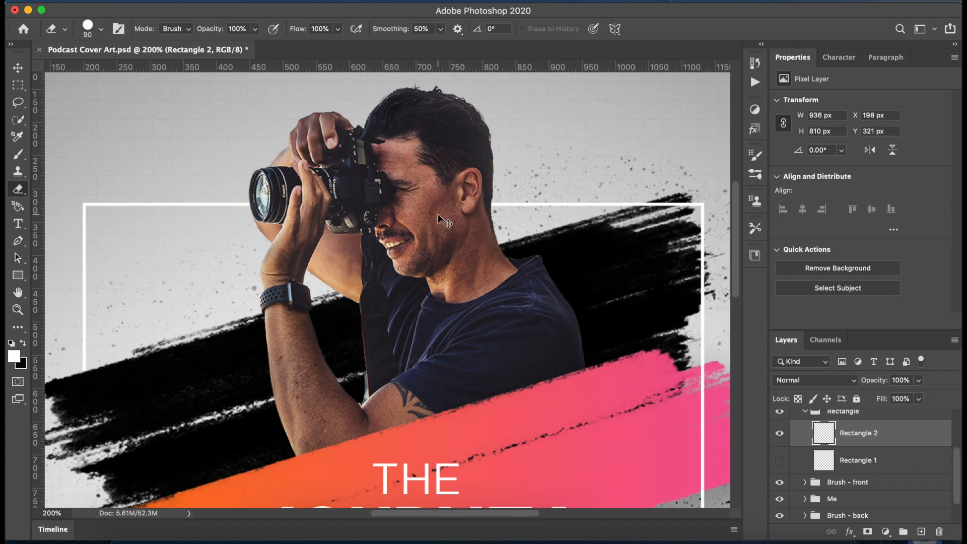
{"action": "key", "text": "super+minus"}
{"action": "key", "text": "super+minus"}
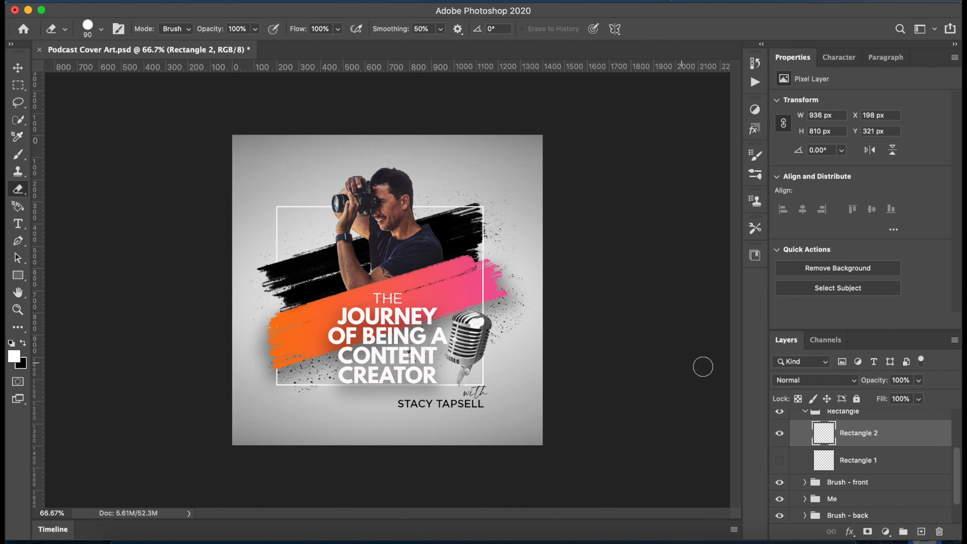
{"action": "left_click", "coordinate": [805, 412]}
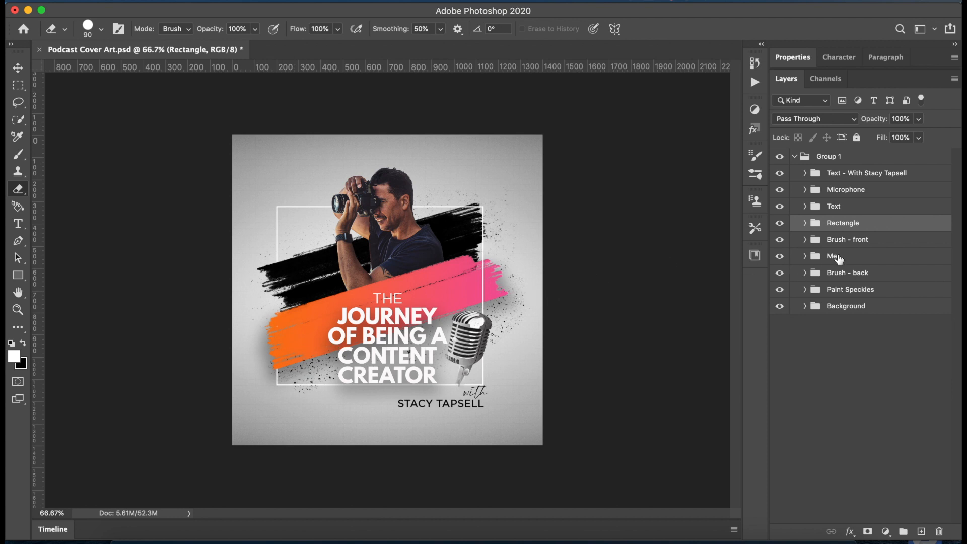
Toggle the Brush - front group off and on to examine its effect, and select Layer 2 inside it
{"action": "left_click", "coordinate": [881, 242]}
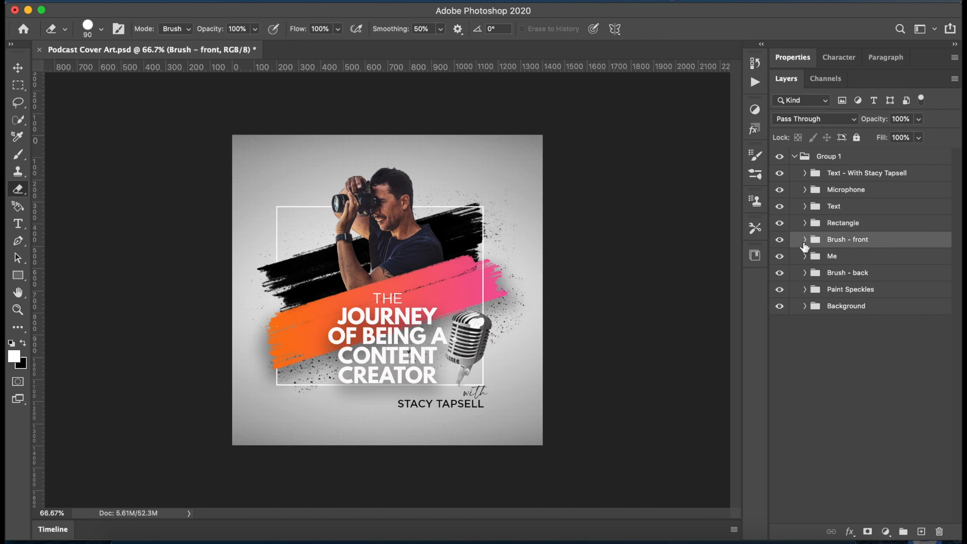
{"action": "left_click", "coordinate": [779, 241]}
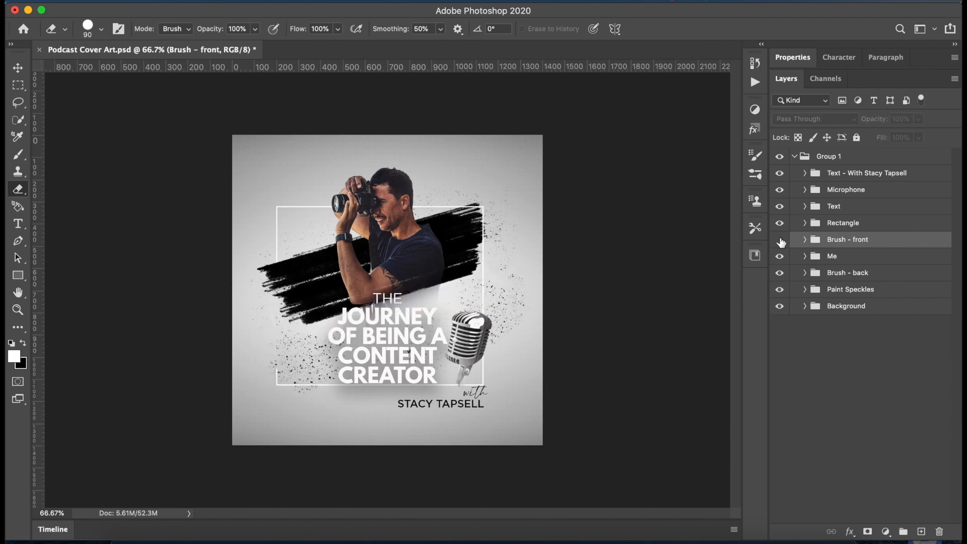
{"action": "left_click", "coordinate": [780, 241]}
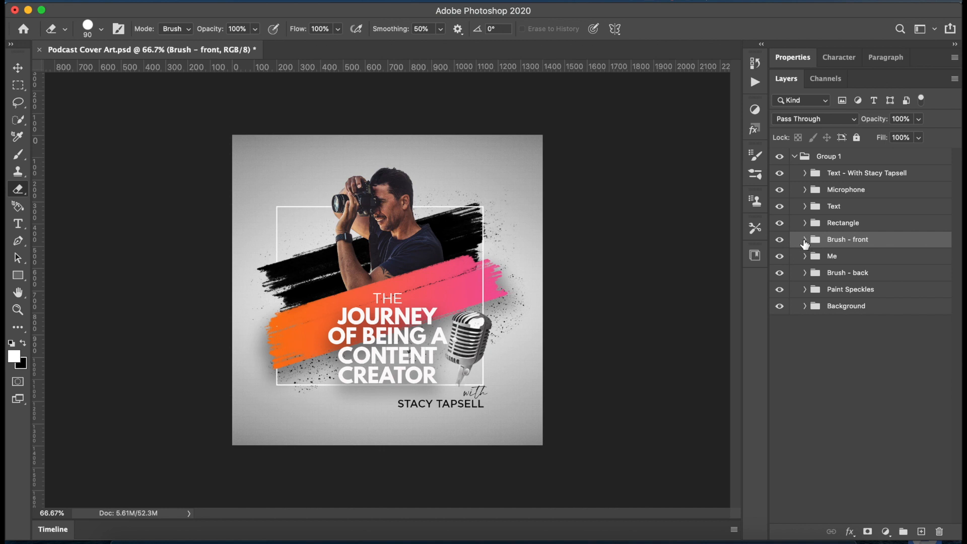
{"action": "left_click", "coordinate": [804, 239]}
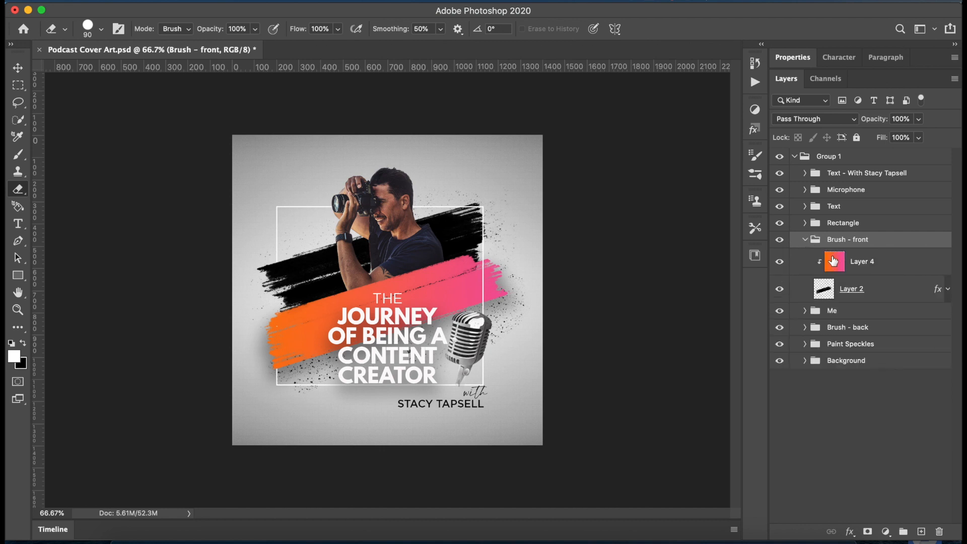
{"action": "left_click", "coordinate": [901, 294]}
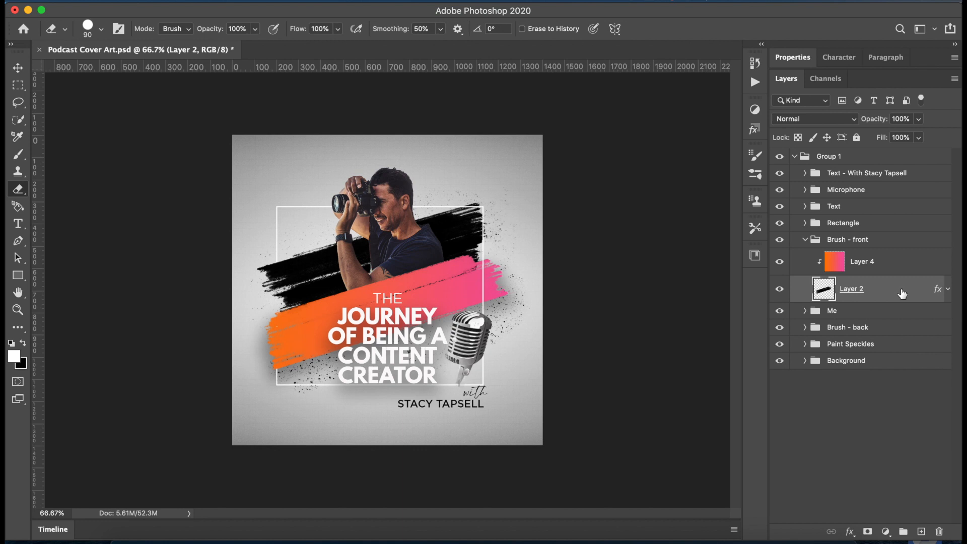
Expand Layer 2's effects and toggle them off and on to compare the front brush stroke with and without its drop shadow
{"action": "left_click", "coordinate": [948, 290]}
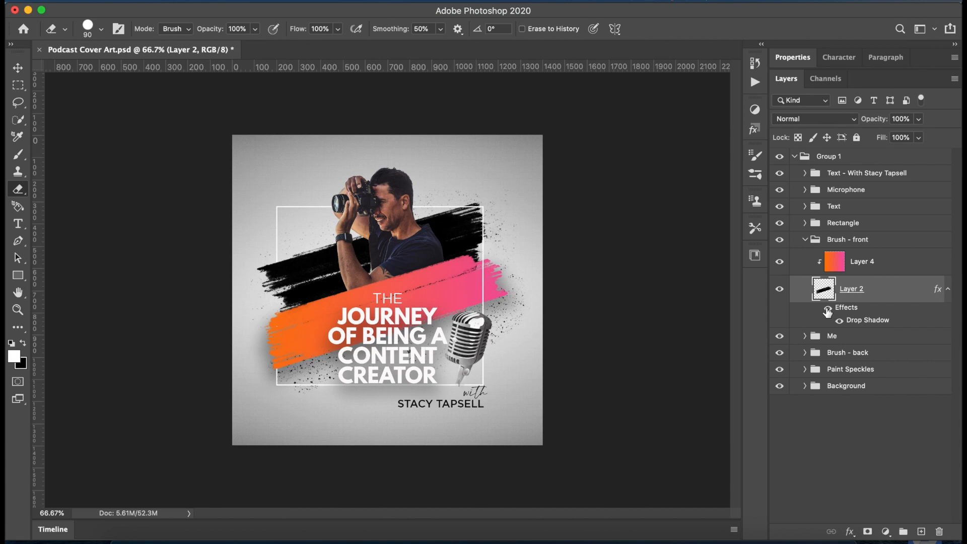
{"action": "left_click", "coordinate": [827, 310]}
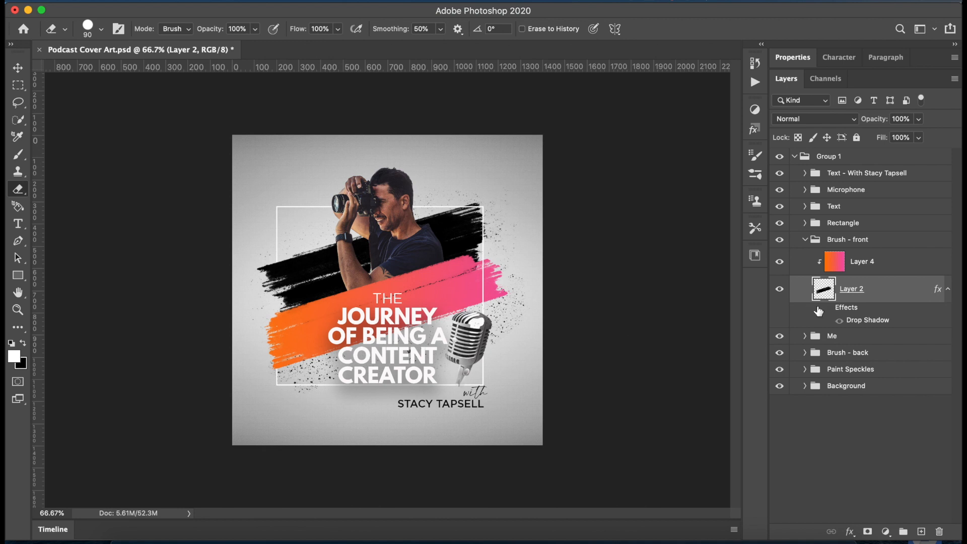
{"action": "left_click", "coordinate": [827, 309]}
{"action": "left_click", "coordinate": [828, 315]}
{"action": "left_click", "coordinate": [828, 314]}
{"action": "left_click", "coordinate": [828, 315]}
Examine the Drop Shadow settings in Layer 2's layer style, close the dialog, and make the layer's effects visible again
{"action": "double_click", "coordinate": [885, 297]}
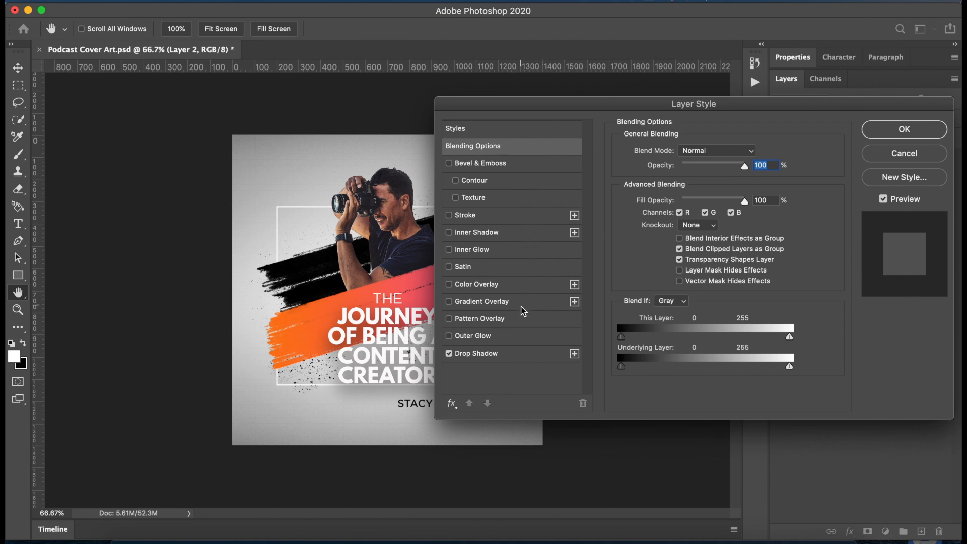
{"action": "left_click", "coordinate": [519, 357]}
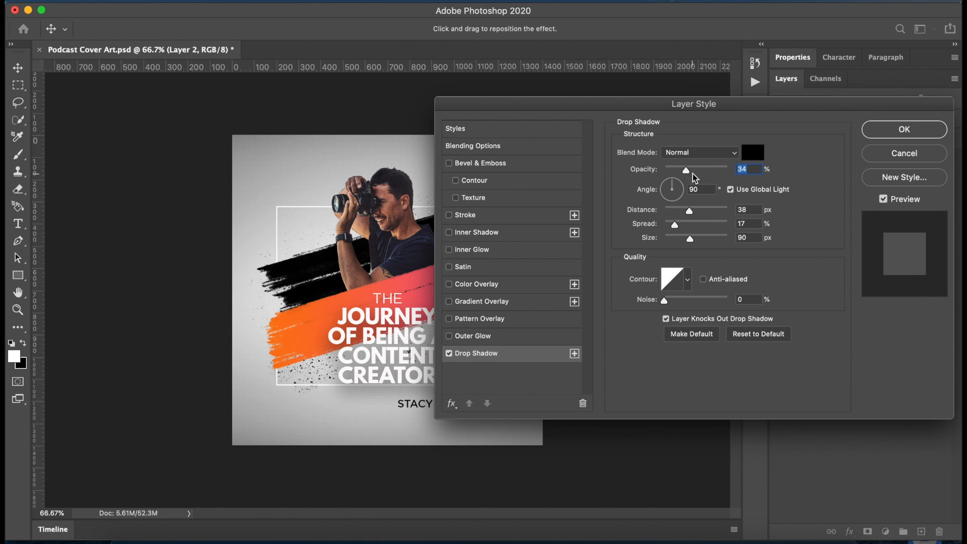
{"action": "left_click", "coordinate": [889, 133]}
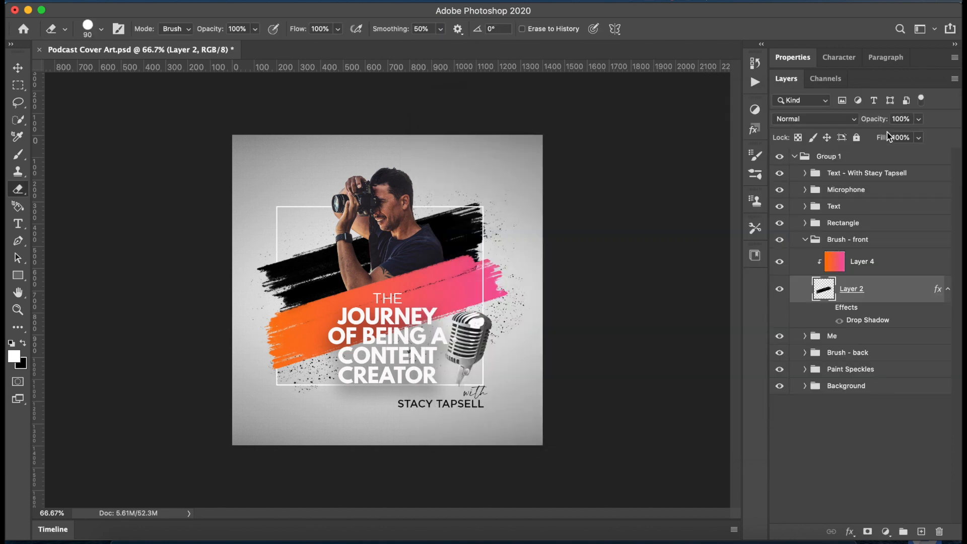
{"action": "left_click", "coordinate": [827, 308]}
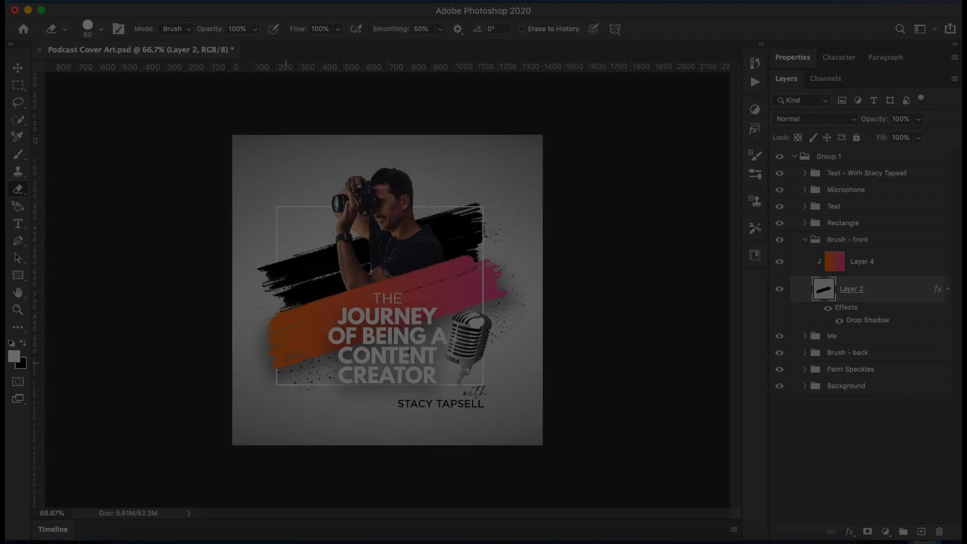